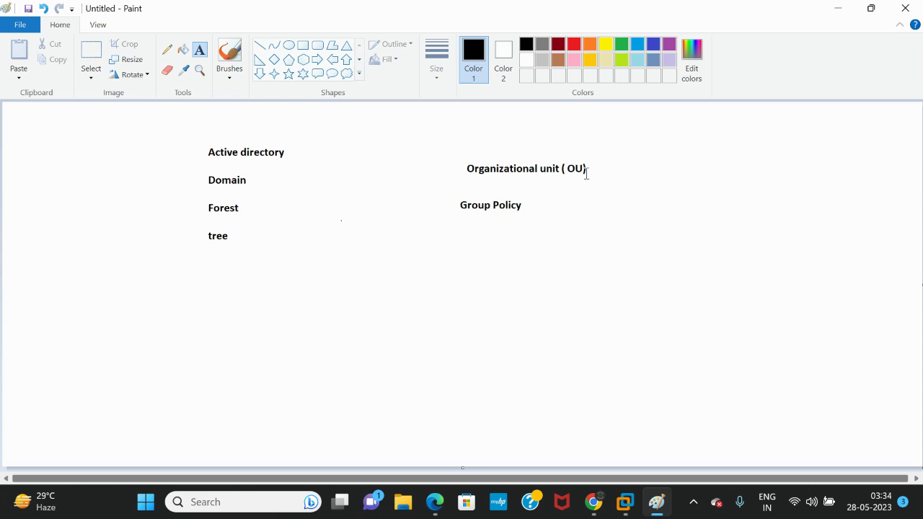
Step: Switch to the Windows Server 2019 virtual machine and open Active Directory Users and Computers
mouse_move(632, 494)
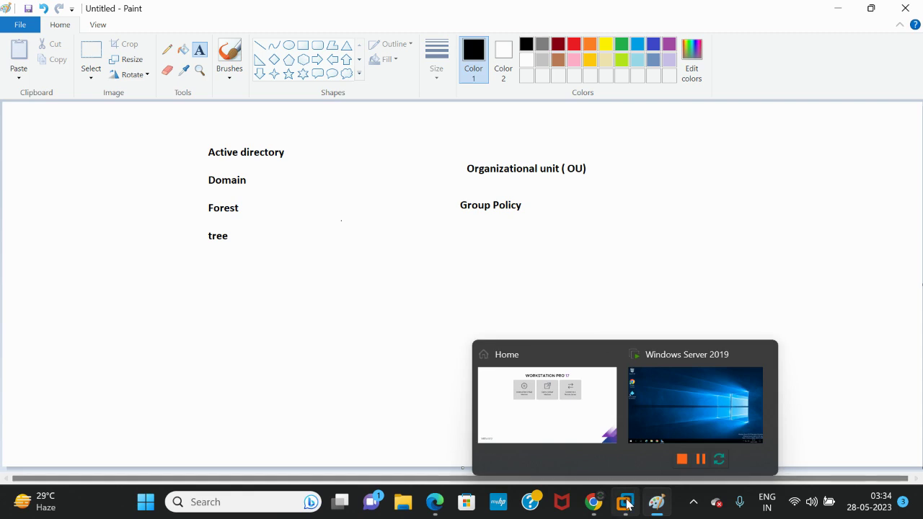
click(678, 411)
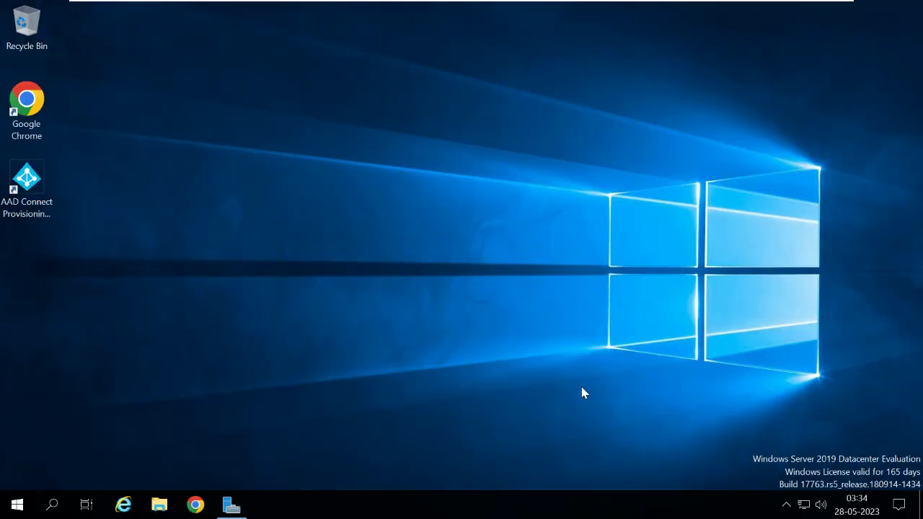
click(52, 509)
text(active)
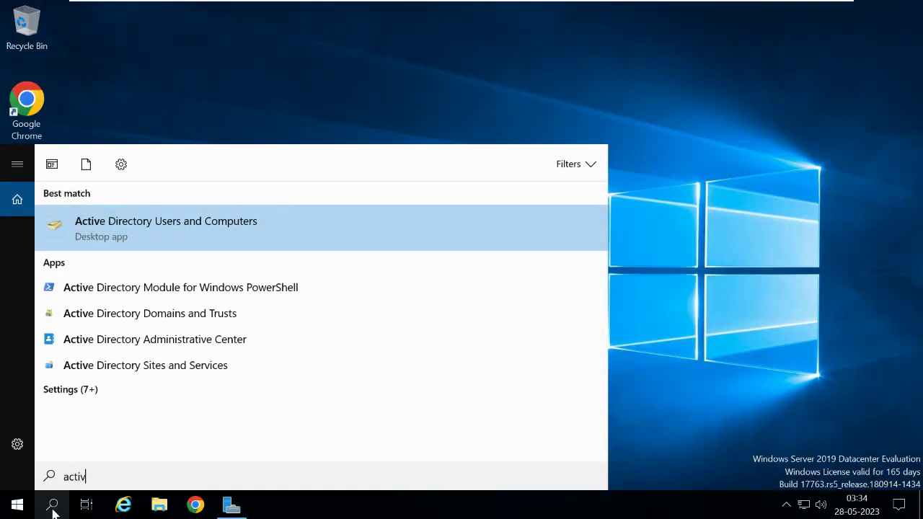
click(144, 238)
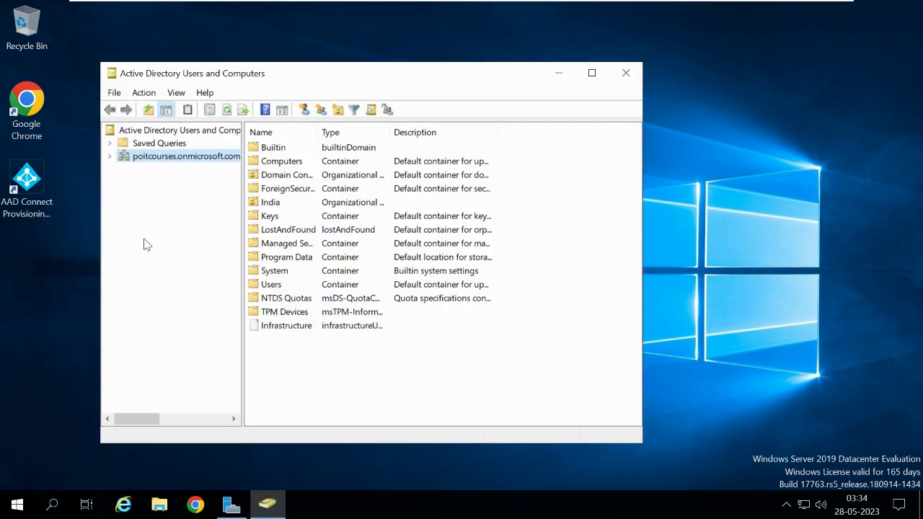
Step: Expand the poitcourses.onmicrosoft.com domain and inspect the child units of the India organizational unit, collapsing India again
click(110, 157)
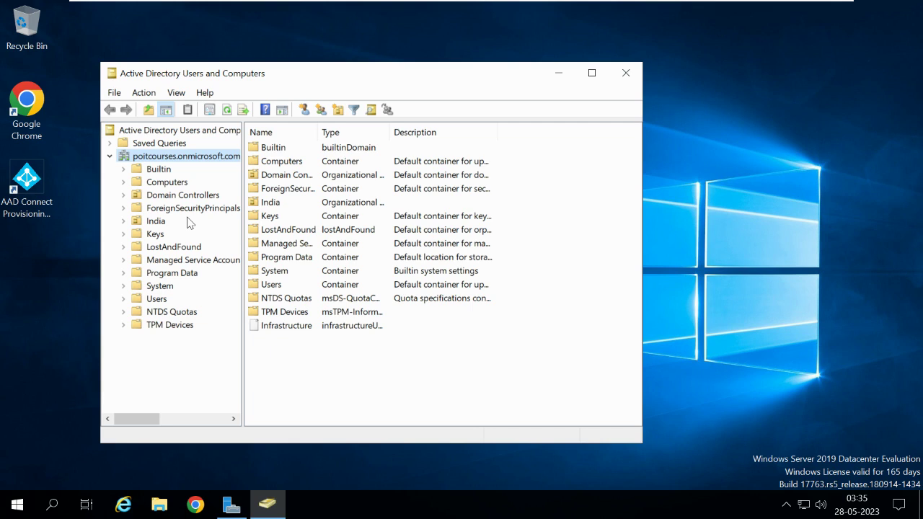
click(124, 221)
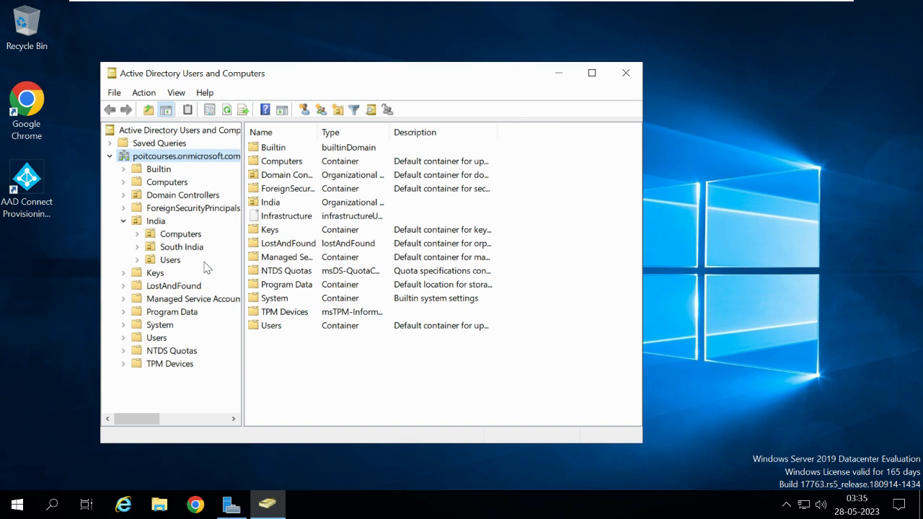
click(125, 222)
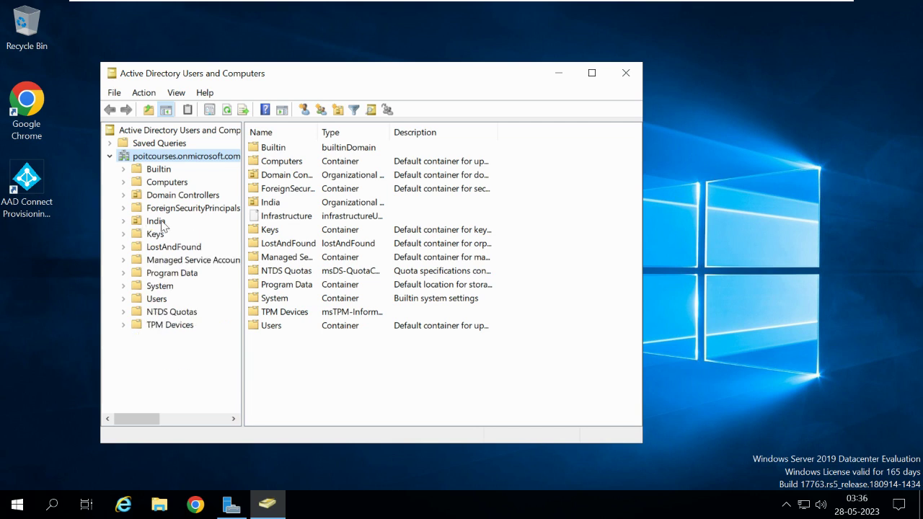
right_click(171, 160)
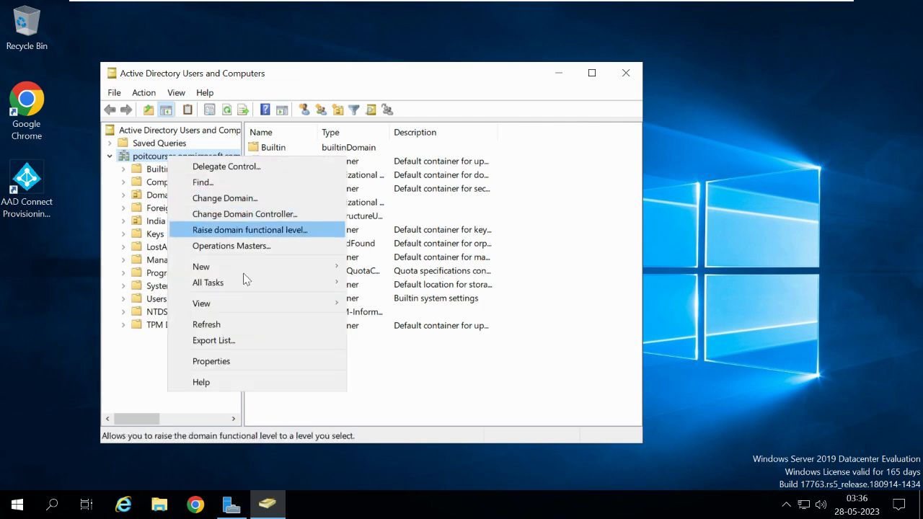
mouse_move(241, 269)
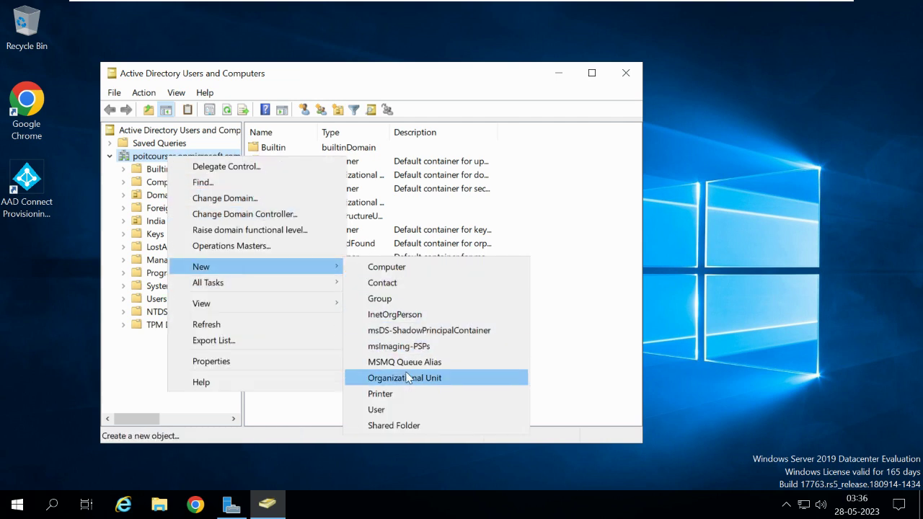
click(115, 183)
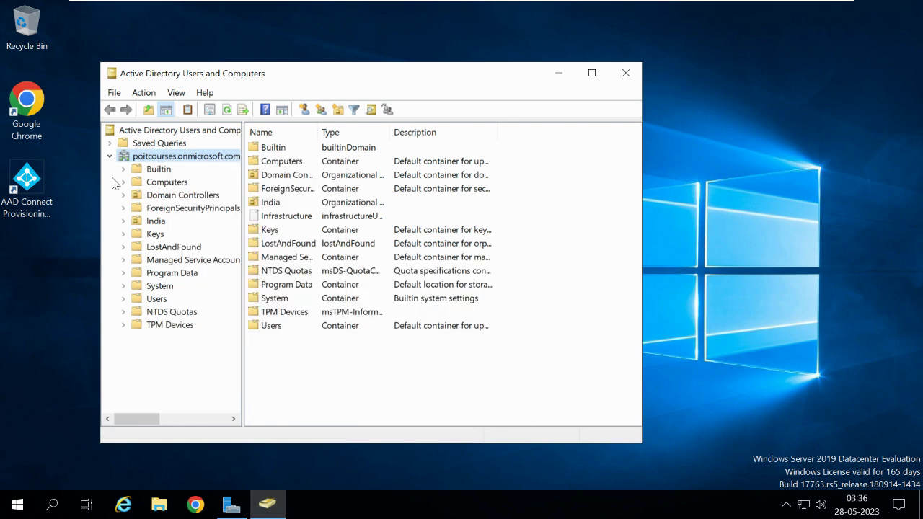
Step: Create an organizational unit named Americas directly under the poitcourses.onmicrosoft.com domain, protected from accidental deletion
right_click(204, 159)
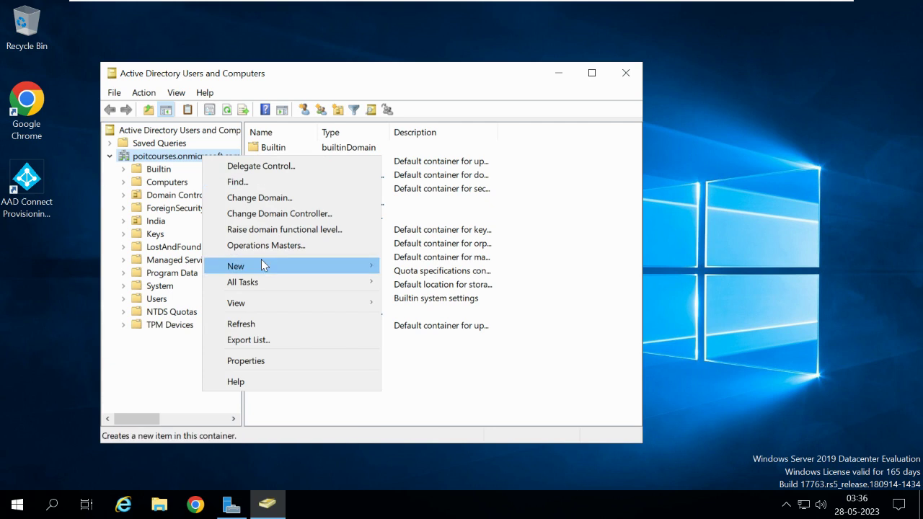
mouse_move(262, 268)
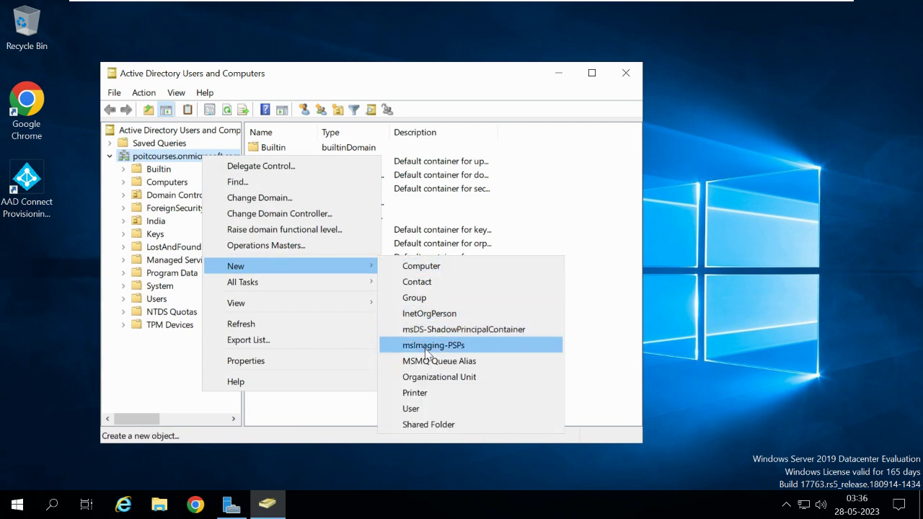
click(425, 377)
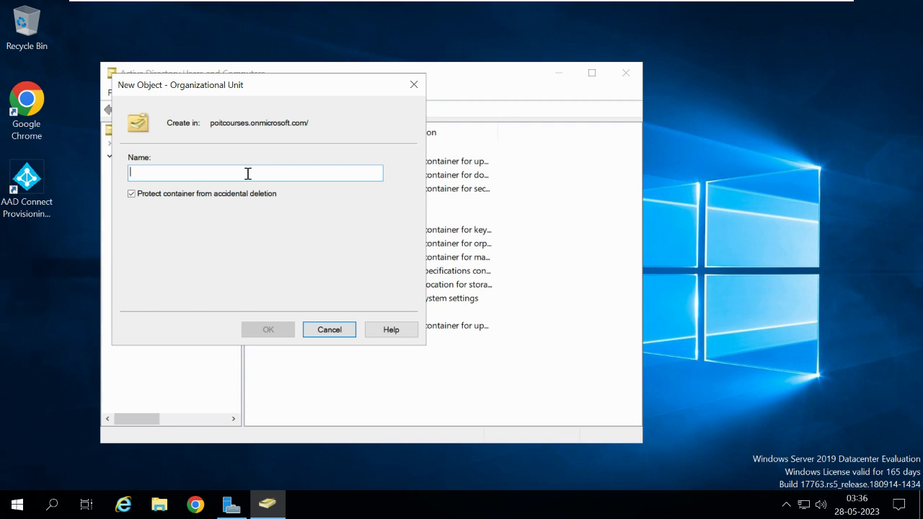
text(Americas)
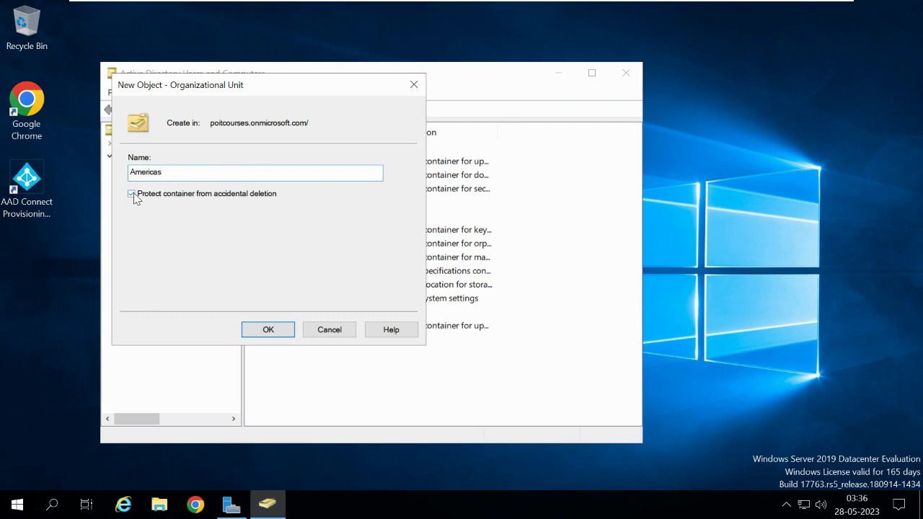
click(267, 333)
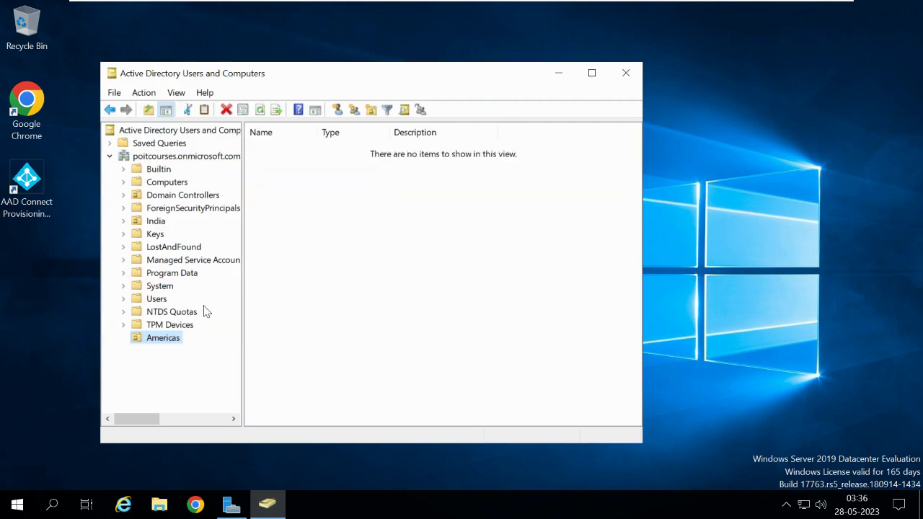
Step: Create a child organizational unit named Users inside Americas, protected from accidental deletion
right_click(151, 344)
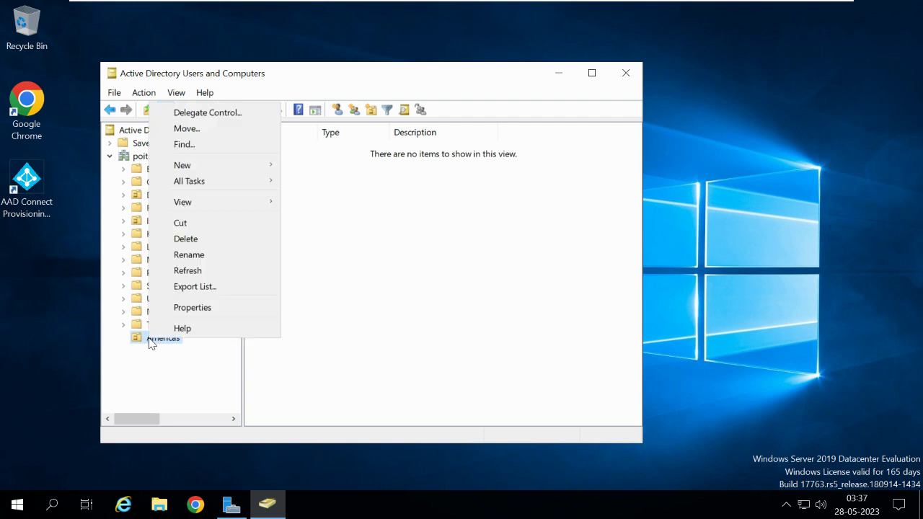
mouse_move(201, 160)
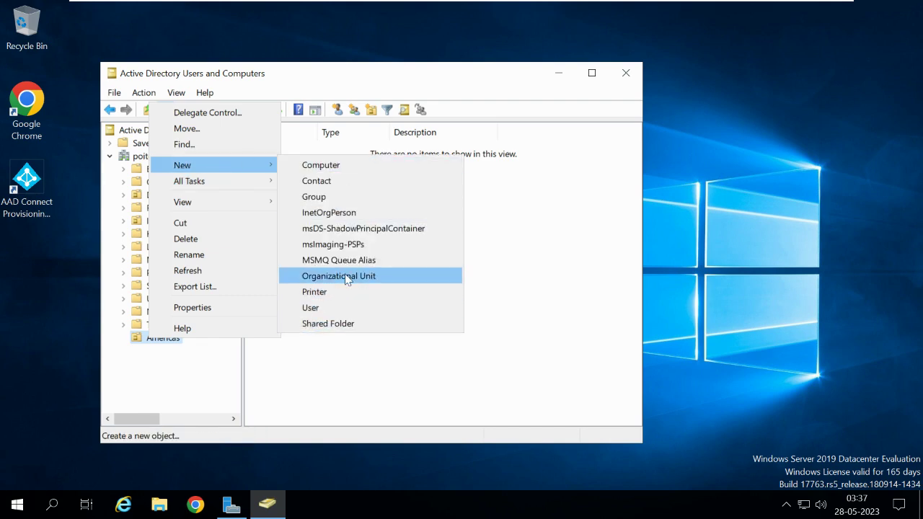
click(347, 280)
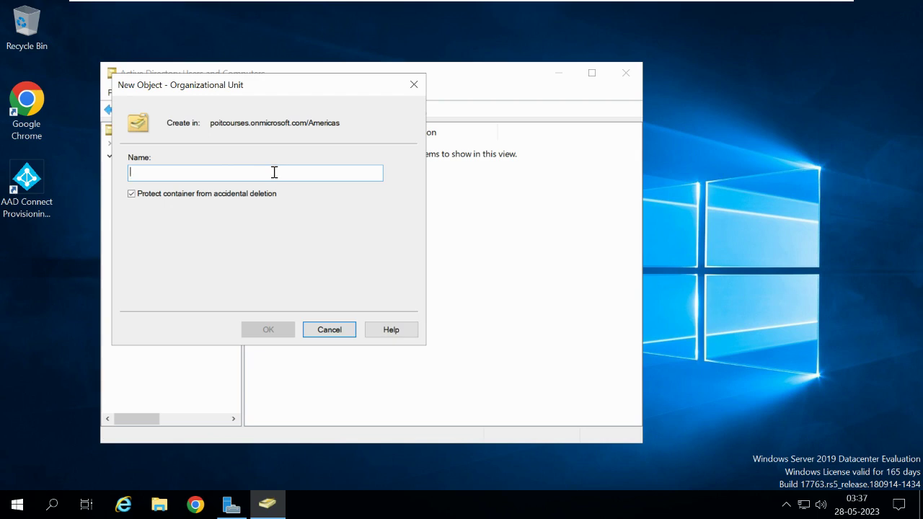
text(Users)
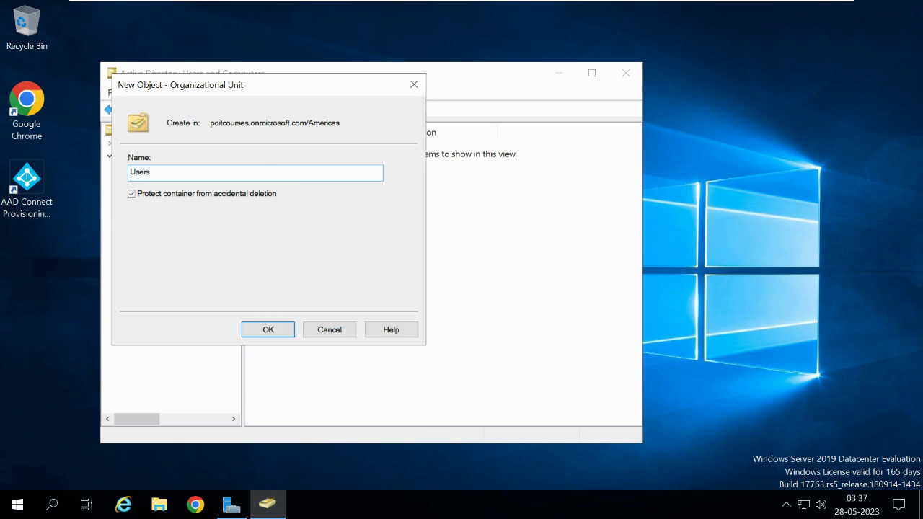
click(289, 330)
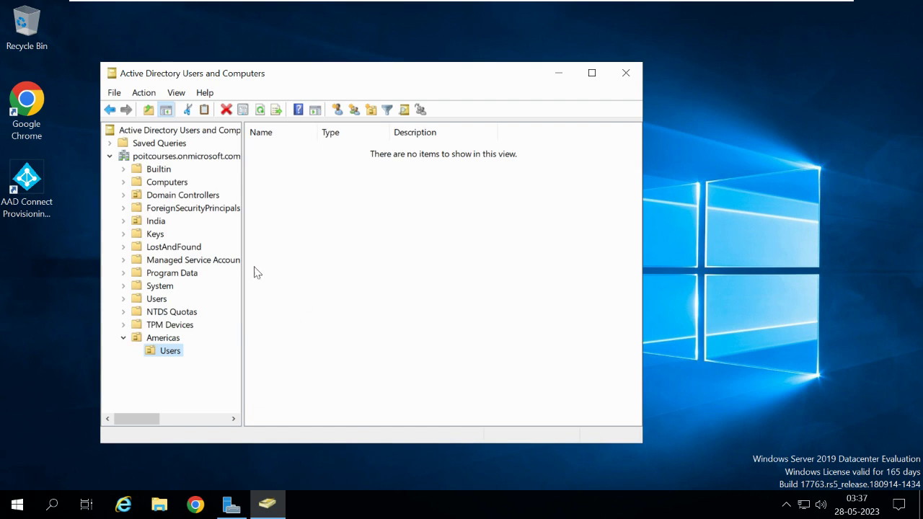
Step: Create a child organizational unit named Computers inside Americas, protected from accidental deletion
right_click(164, 338)
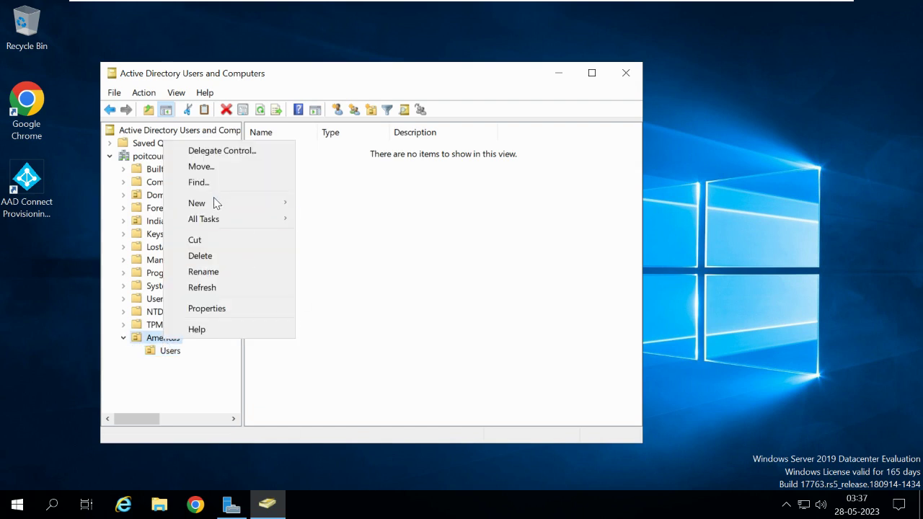
mouse_move(214, 202)
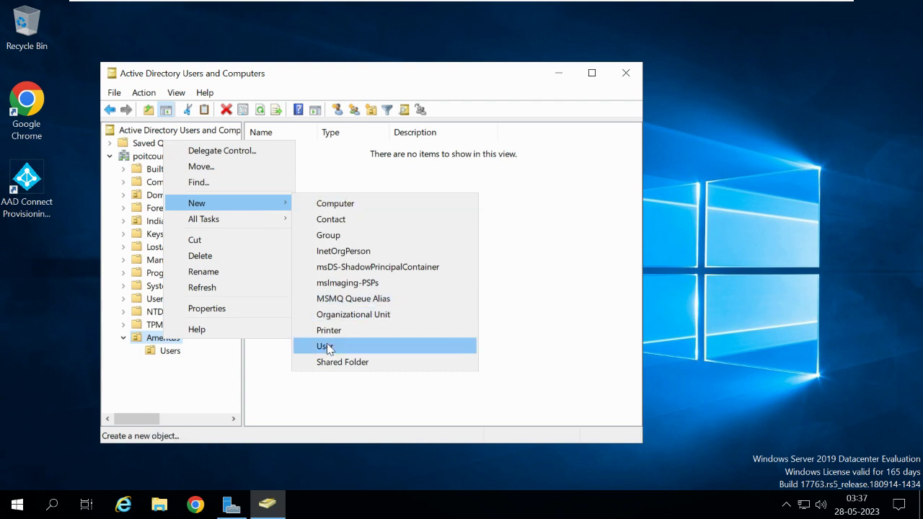
click(359, 318)
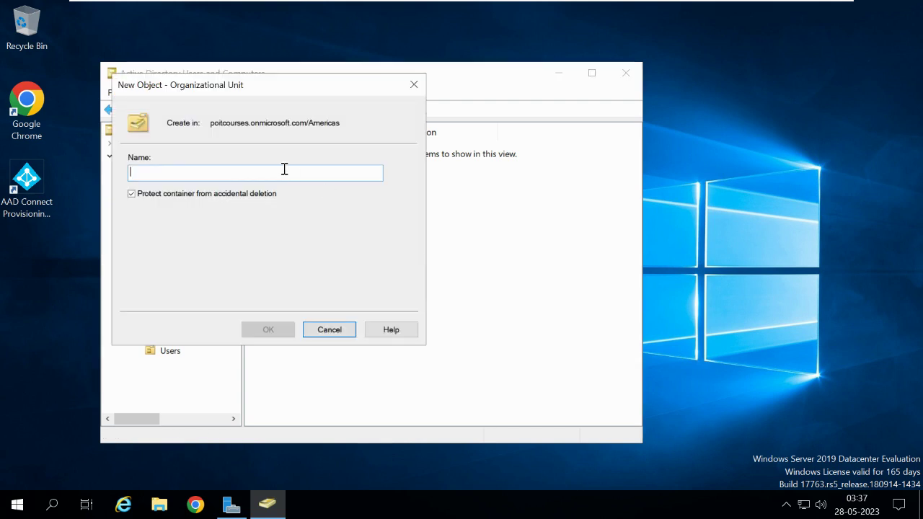
text(Computers)
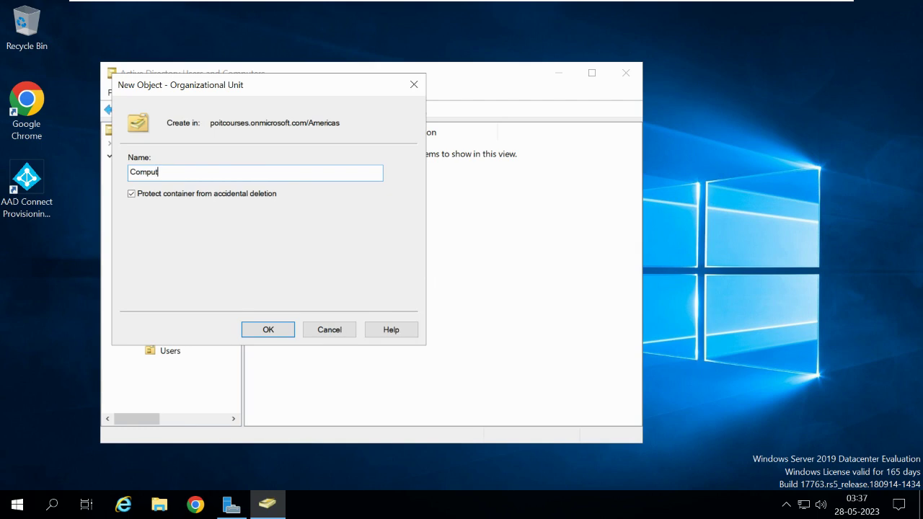
click(266, 329)
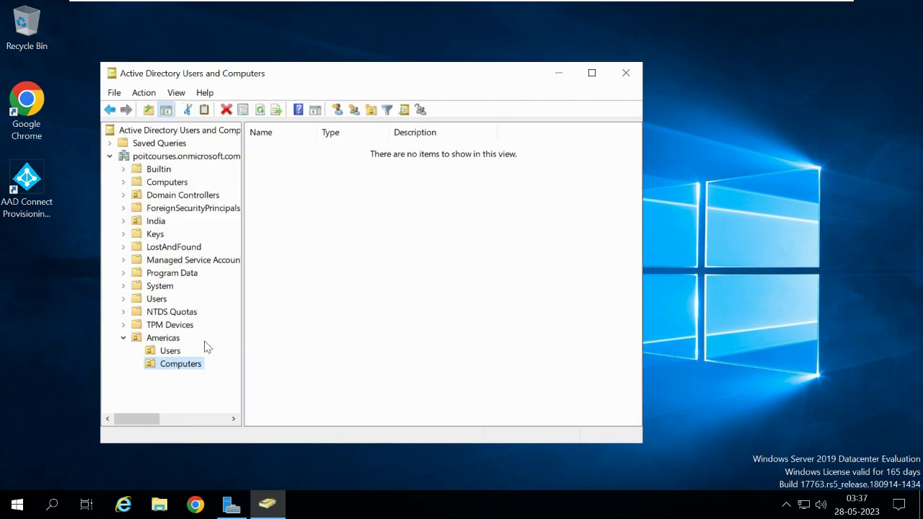
Step: Expand the India organizational unit for comparison and view the contents of Users and Computers under Americas
click(123, 221)
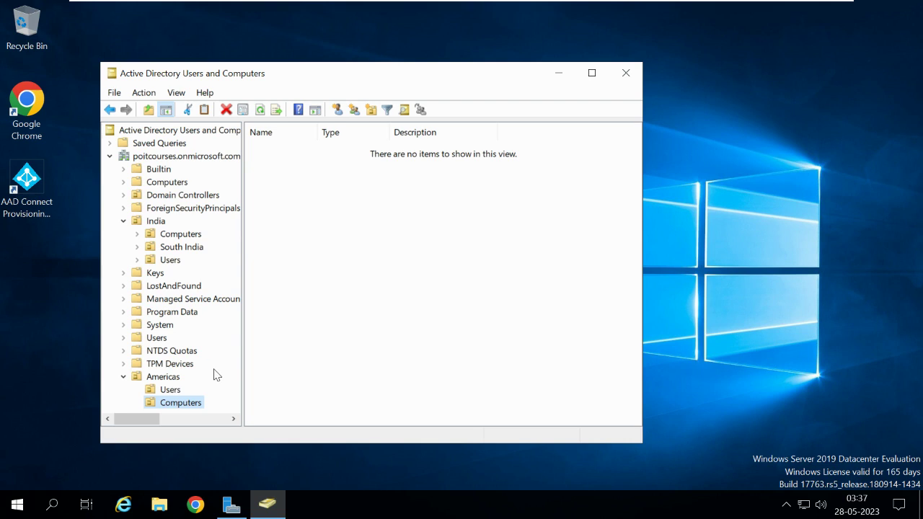
click(174, 391)
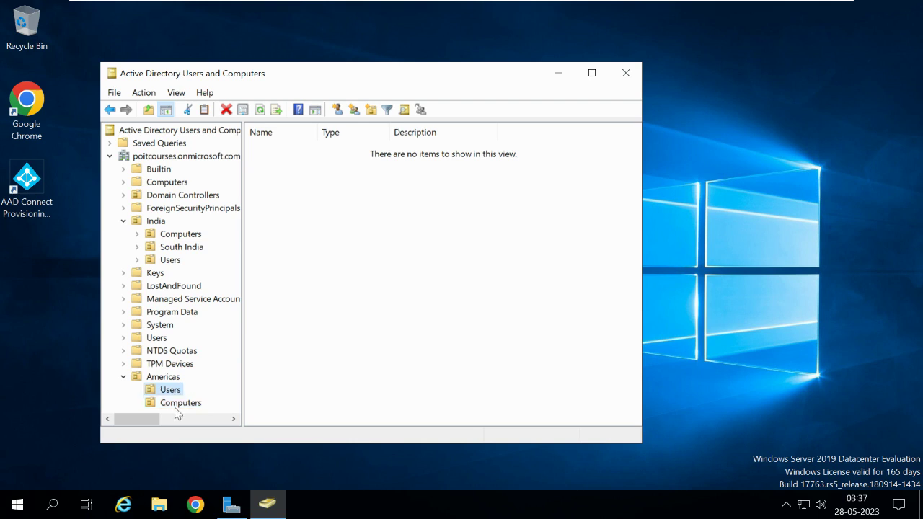
click(182, 404)
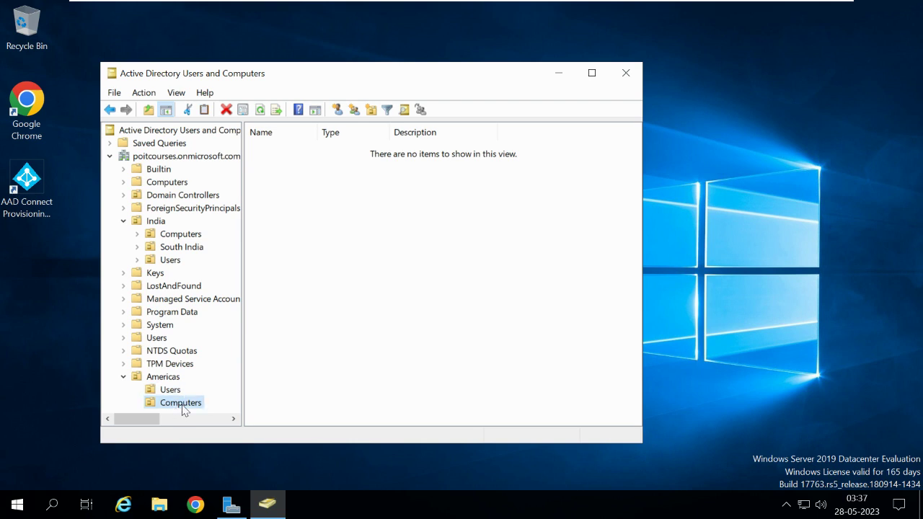
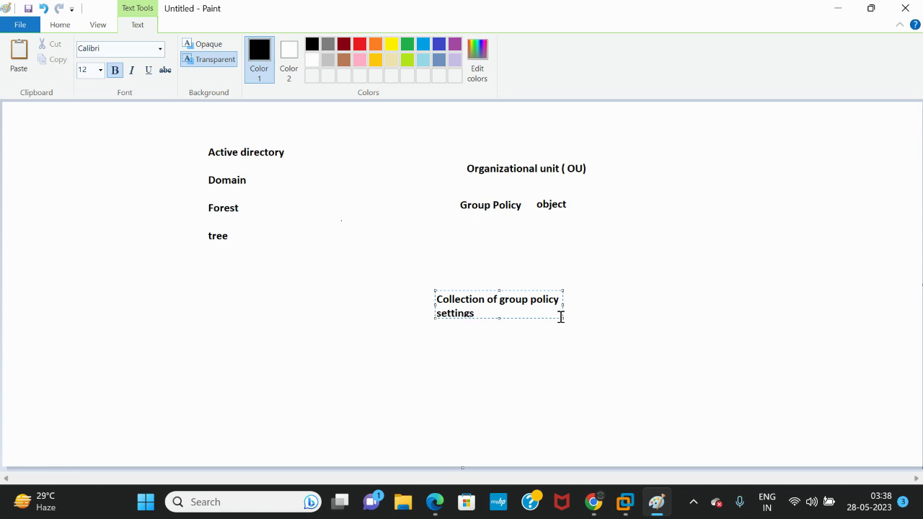
Step: In Paint, shift the "Collection of group policy settings" text slightly up and to the left and commit it to the canvas
mouse_move(560, 315)
mouse_down()
mouse_move(704, 339)
mouse_move(555, 308)
mouse_up()
click(598, 313)
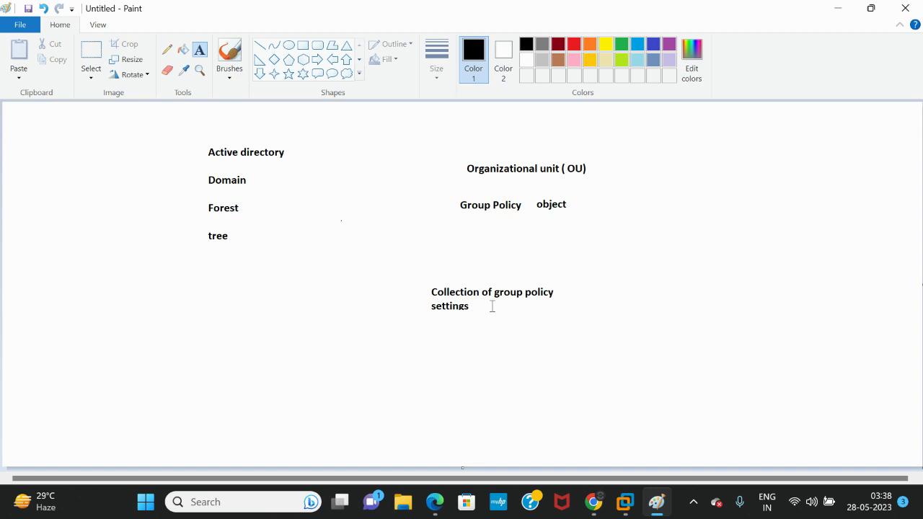
Step: Switch back to the Windows Server 2019 virtual machine, collapse and re-expand the domain, and expand the India organizational unit
mouse_move(625, 509)
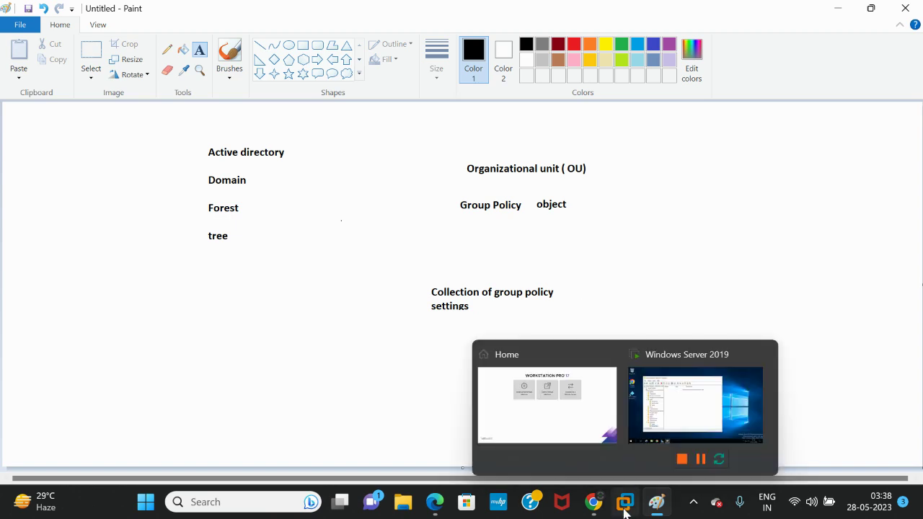
click(695, 419)
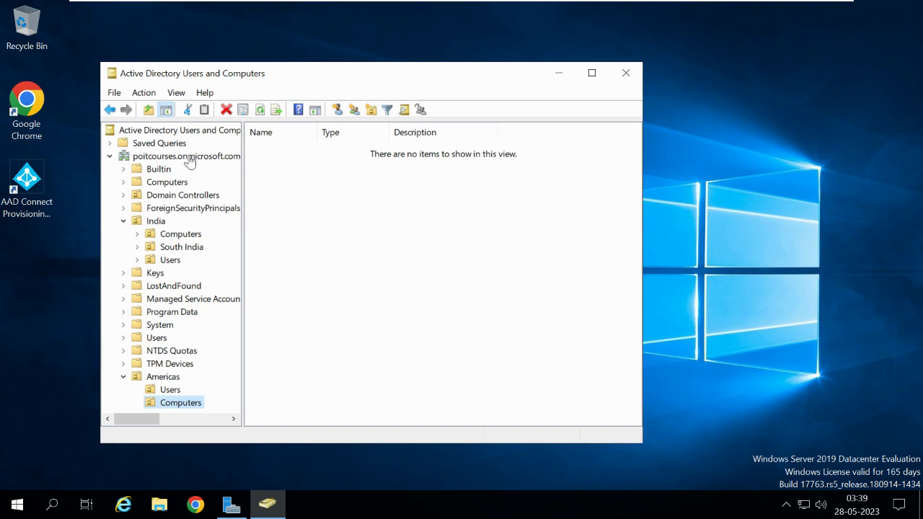
click(111, 157)
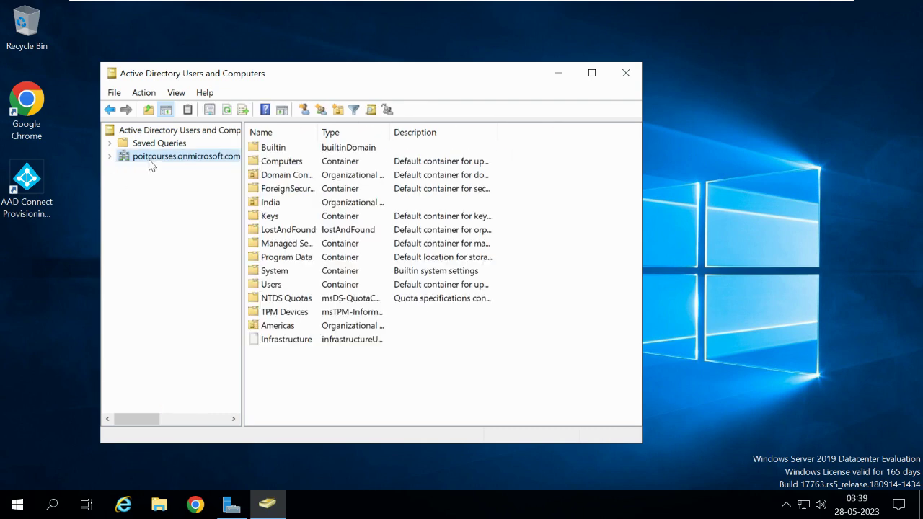
click(110, 157)
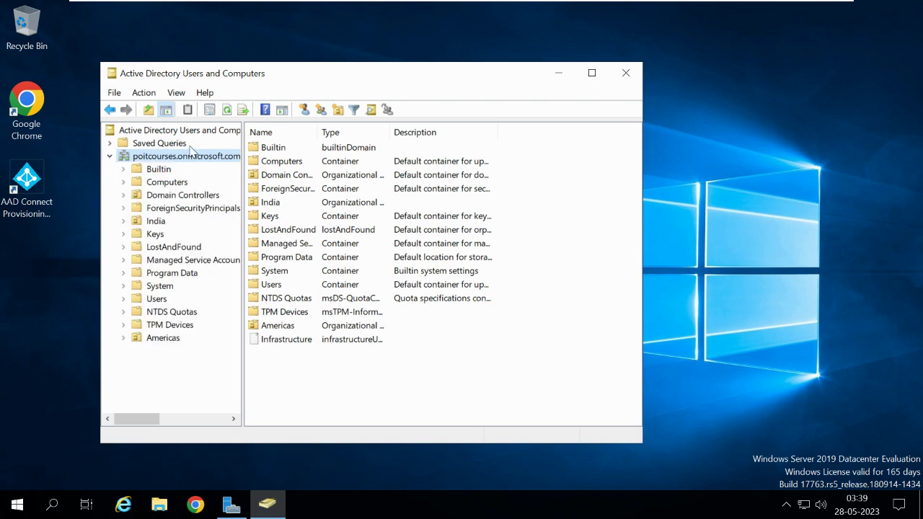
click(125, 221)
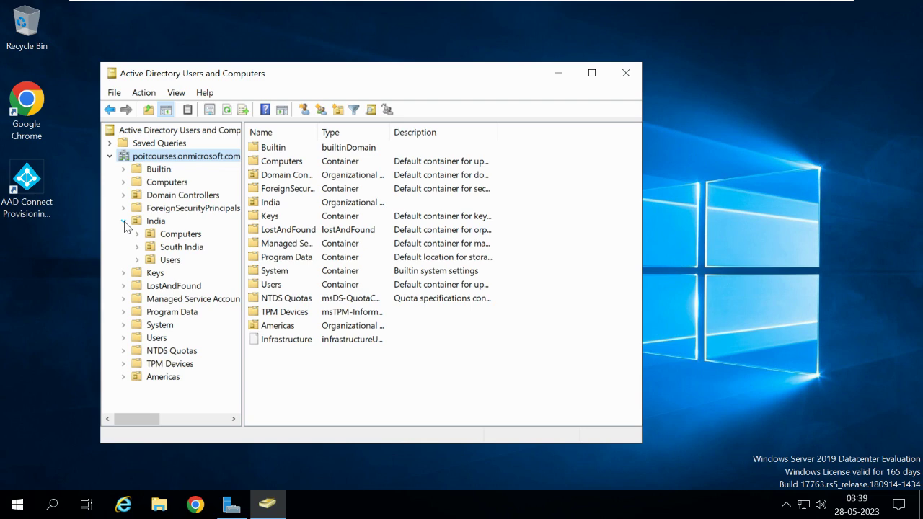
Step: Open Group Policy Management from Server Manager and expand the forest down to the contents of the poitcourses.onmicrosoft.com domain
click(229, 505)
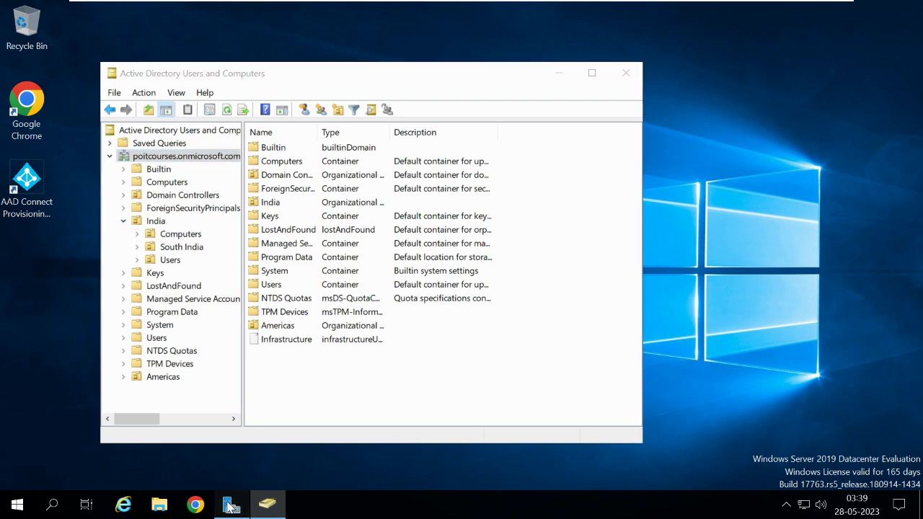
click(818, 42)
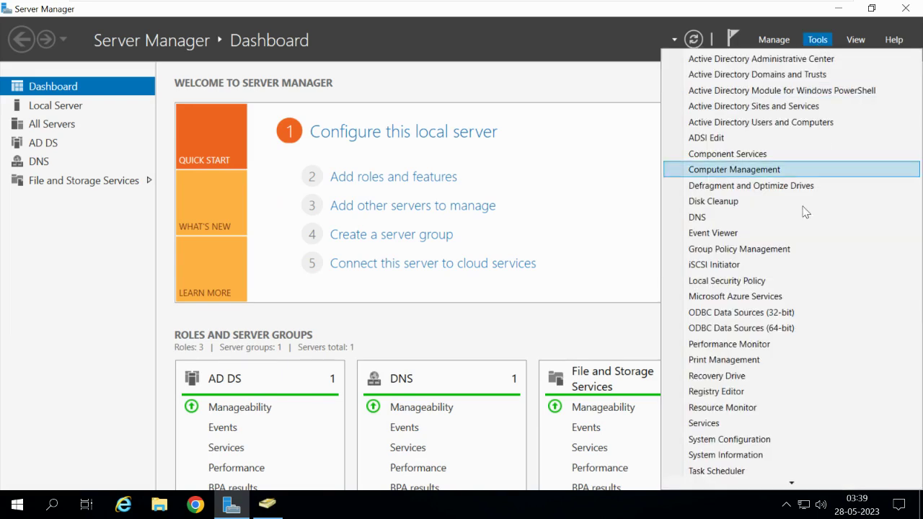
click(741, 249)
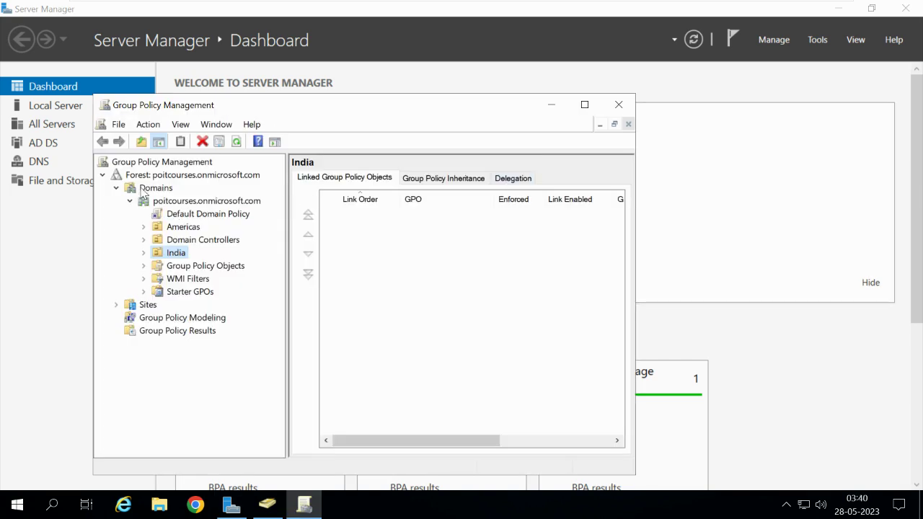
click(103, 174)
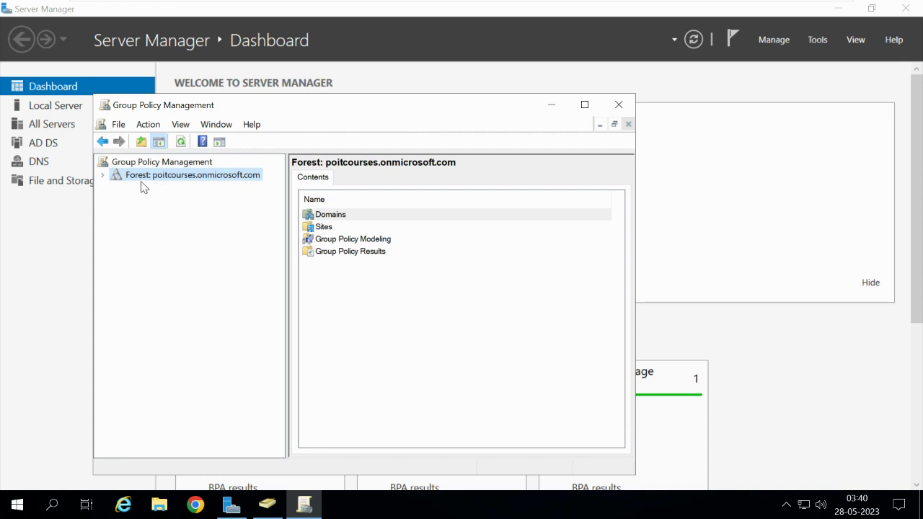
click(103, 174)
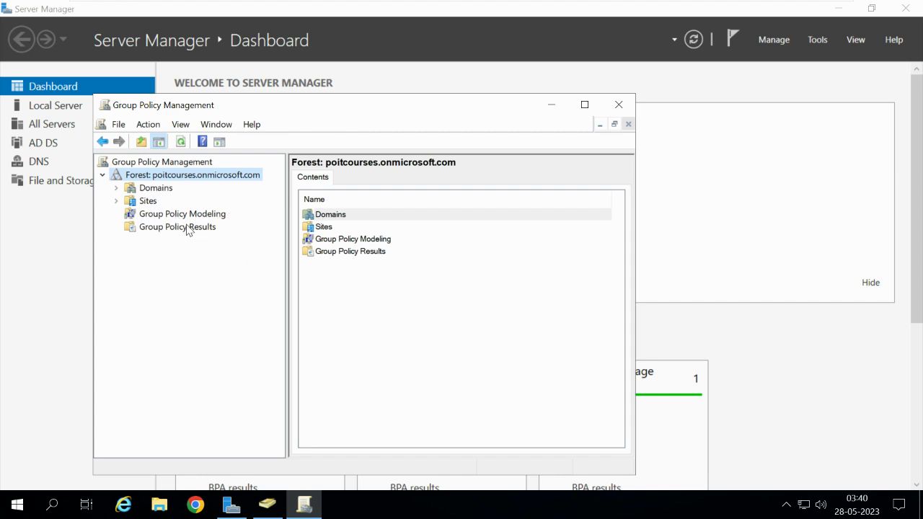
click(117, 188)
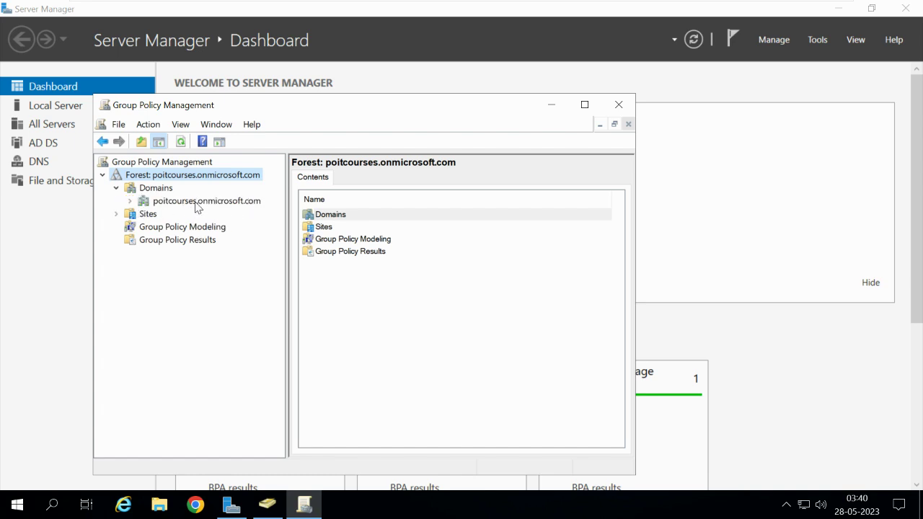
click(130, 204)
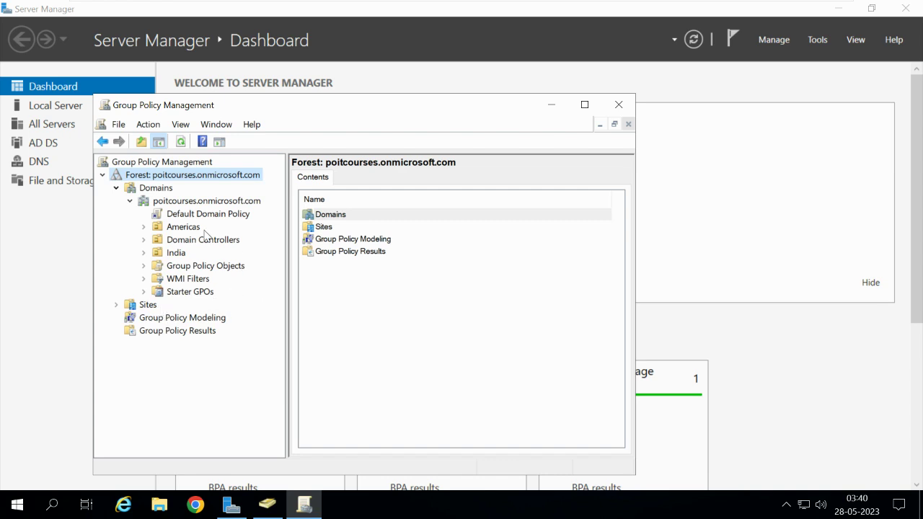
Step: Create a group policy object named Turn_off_Control-Panel linked to the Americas organizational unit, with no source starter GPO
right_click(182, 229)
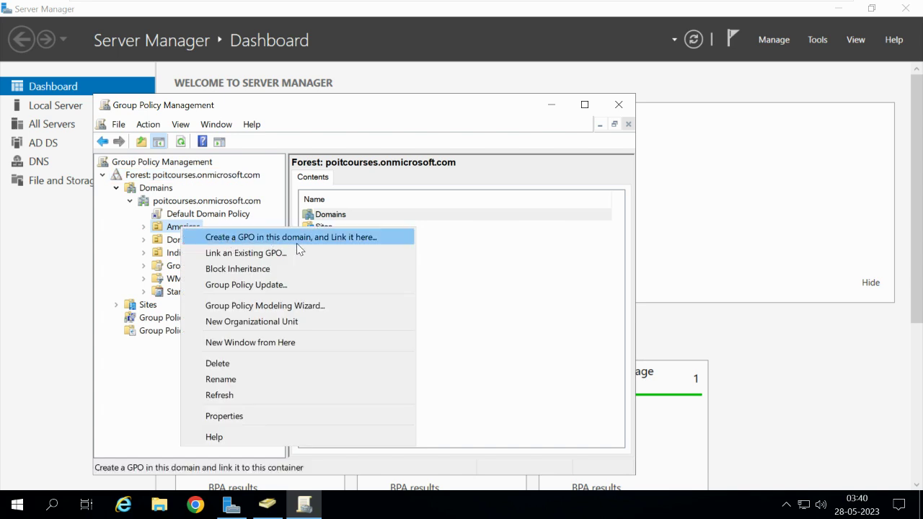
click(341, 240)
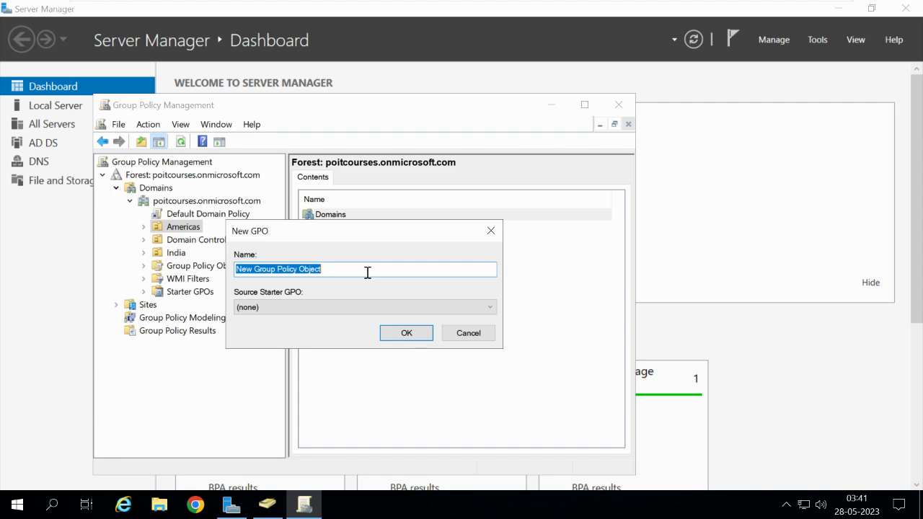
key(BackSpace)
text(Tum)
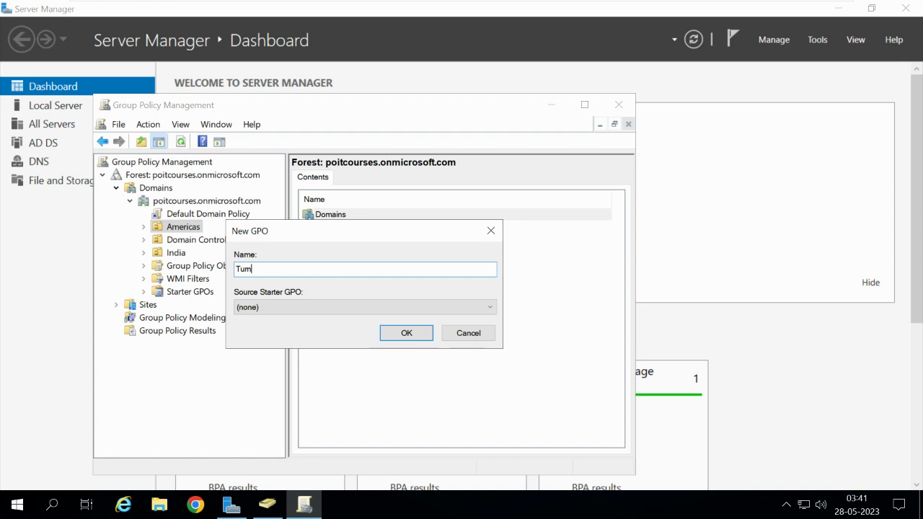
text(_)
text(off)
text(-)
text(_)
text(Control)
text(-Pane)
text(l)
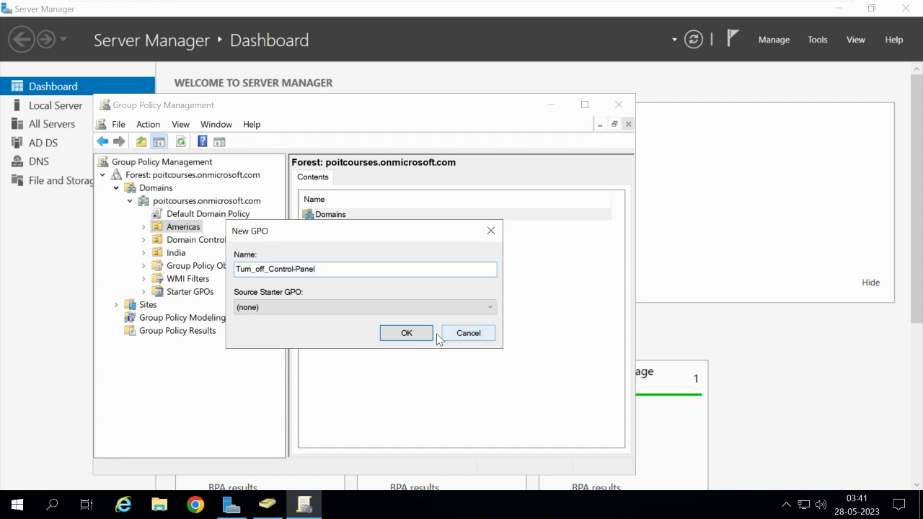
click(408, 334)
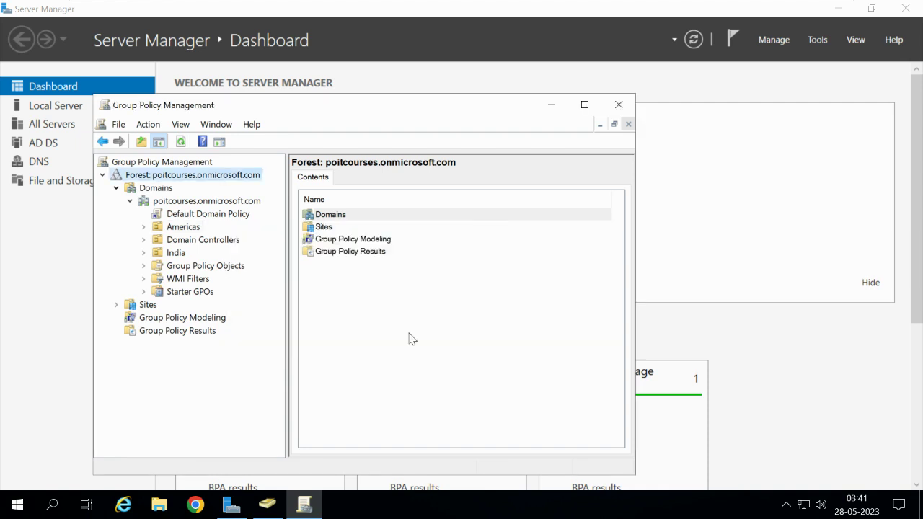
Step: Expand Americas and open its linked Turn_off_Control-Panel policy for editing
click(143, 228)
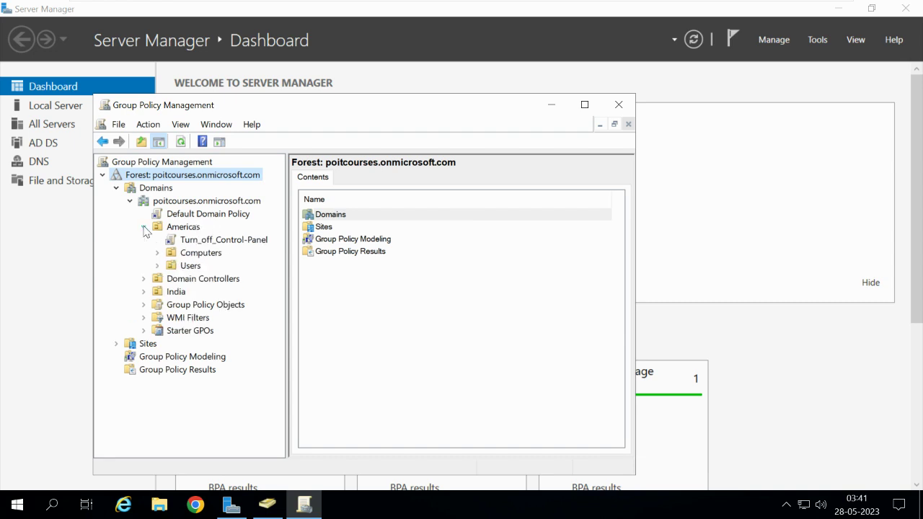
right_click(218, 241)
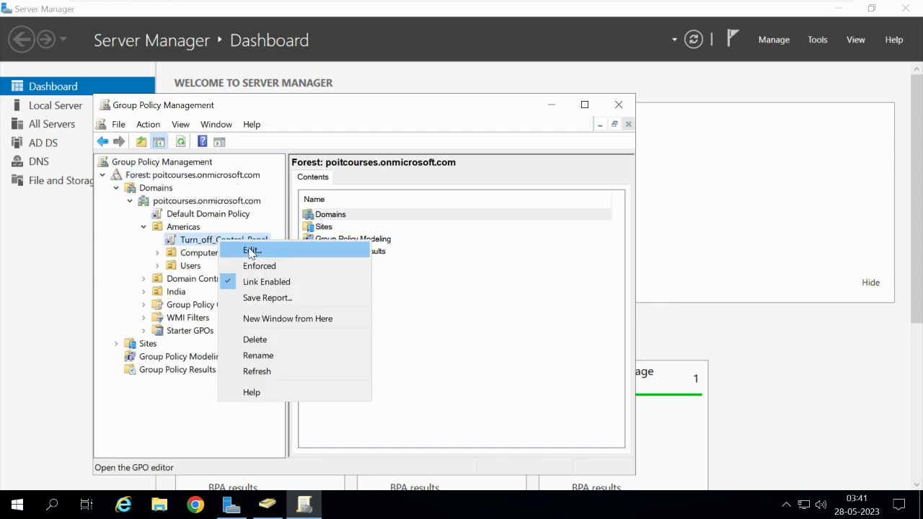
click(251, 251)
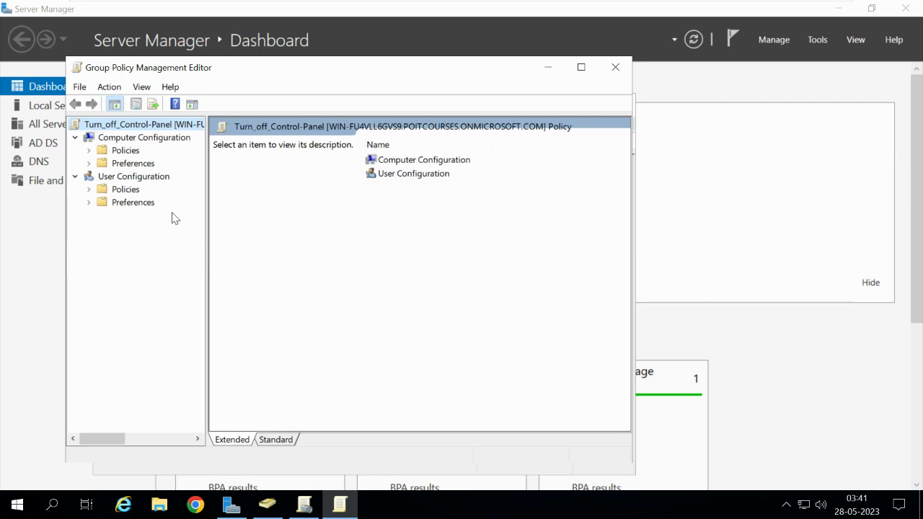
Step: Display the Control Panel settings among the Administrative Templates policies of User Configuration
click(75, 177)
click(75, 178)
click(88, 190)
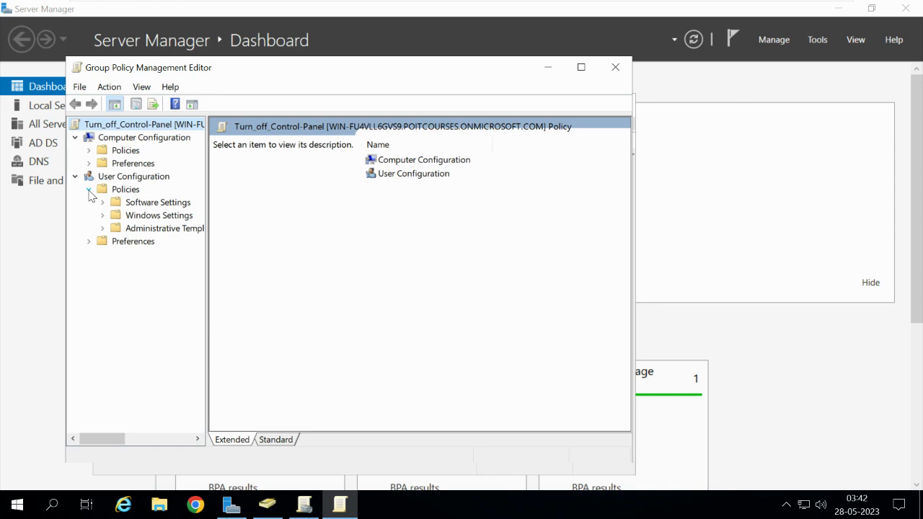
click(103, 229)
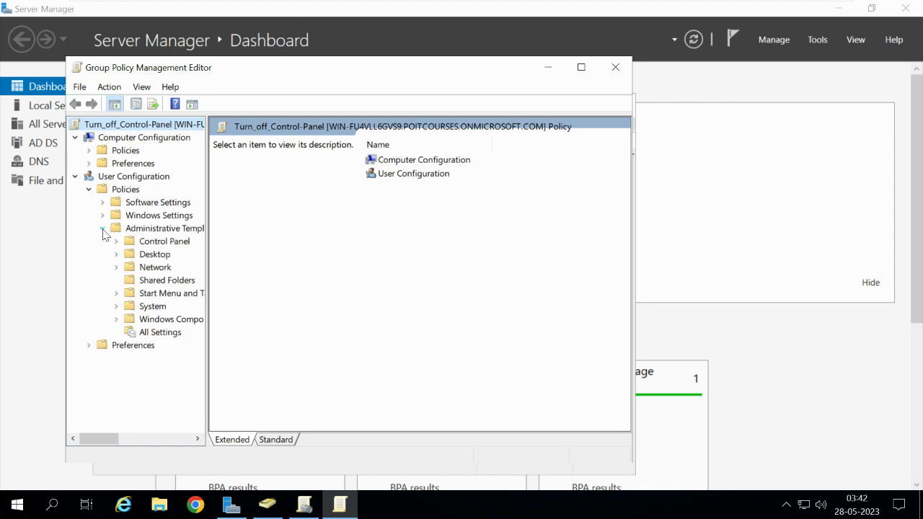
click(144, 246)
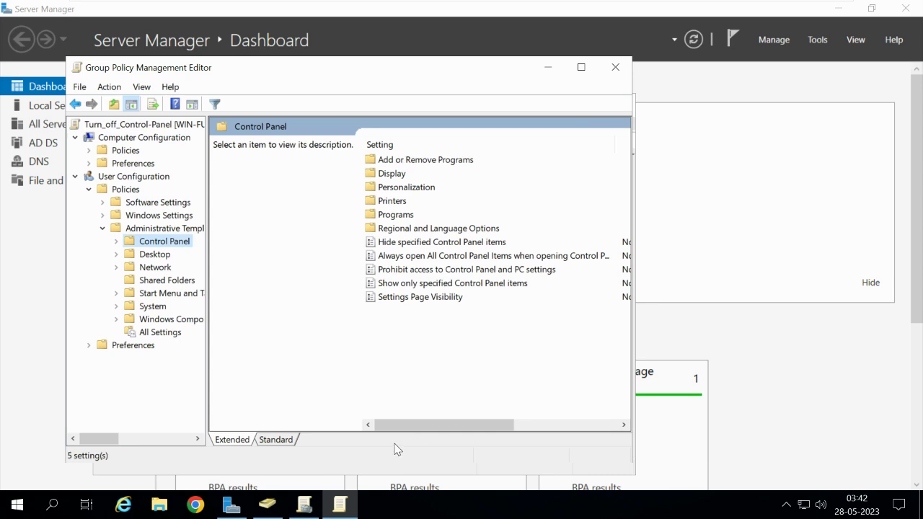
Step: Set the "Prohibit access to Control Panel and PC settings" policy to Enabled and save it
drag(384, 422, 481, 443)
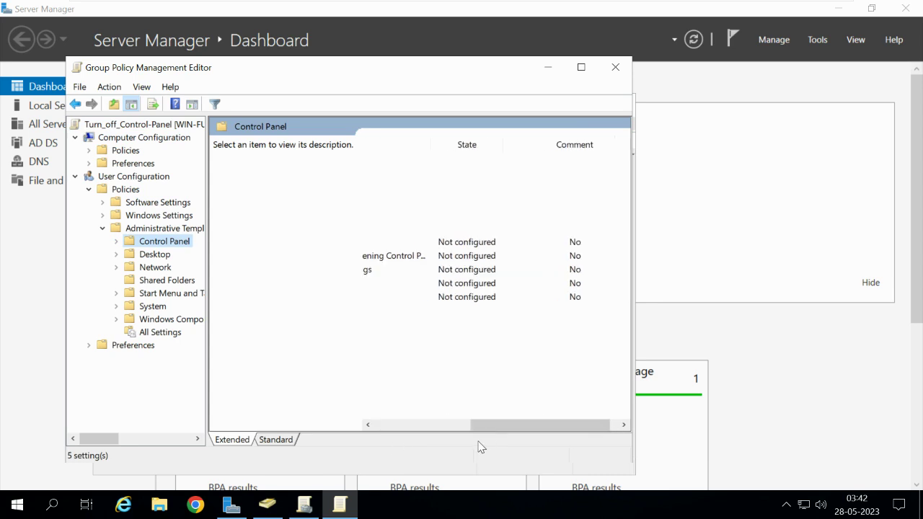
click(581, 67)
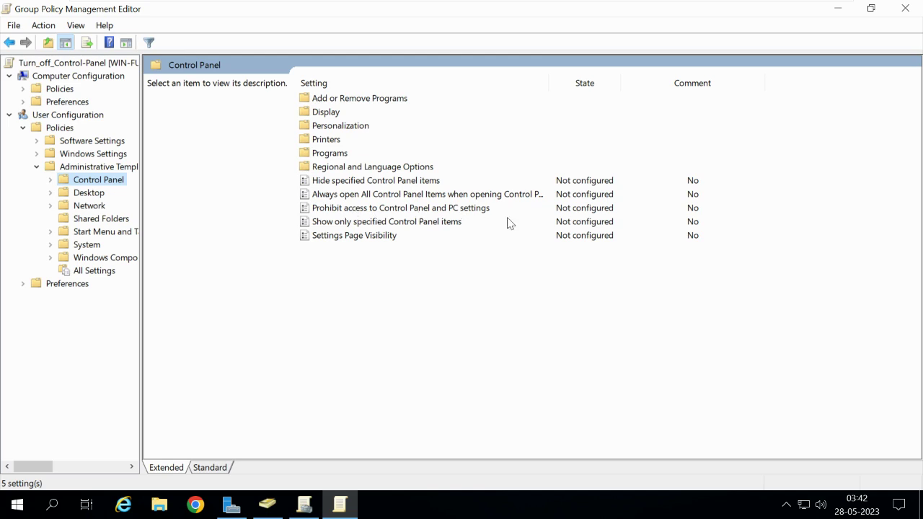
double_click(465, 208)
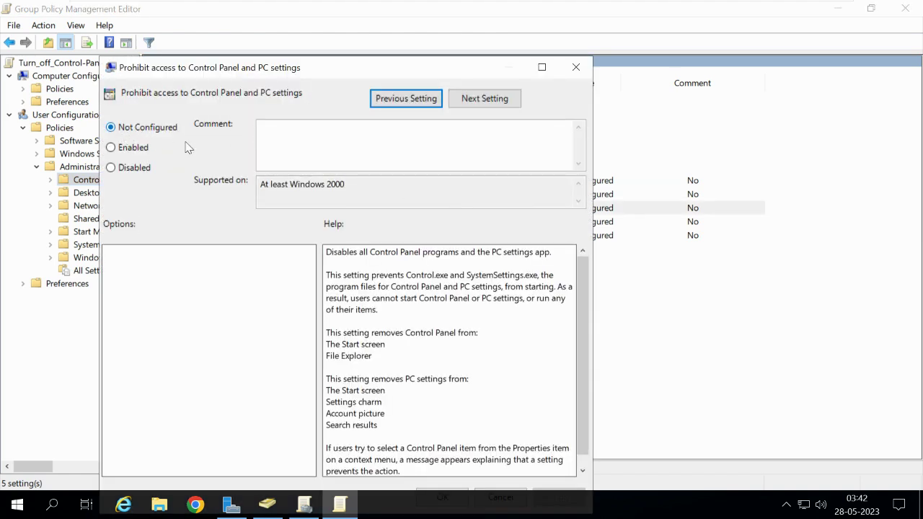
click(123, 153)
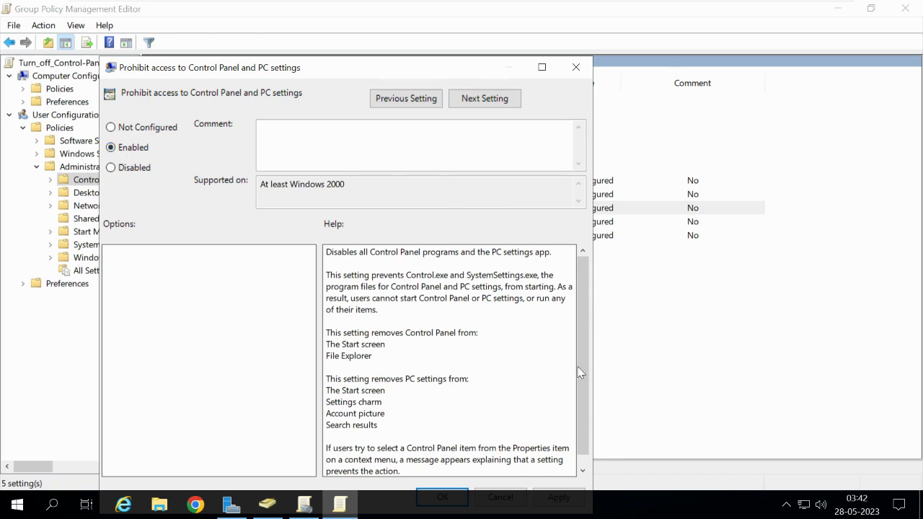
drag(466, 70, 478, 6)
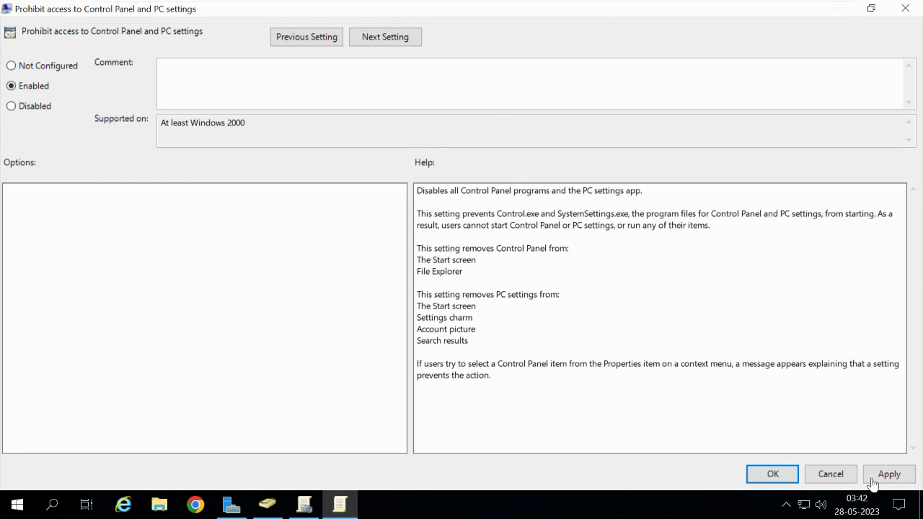
click(771, 475)
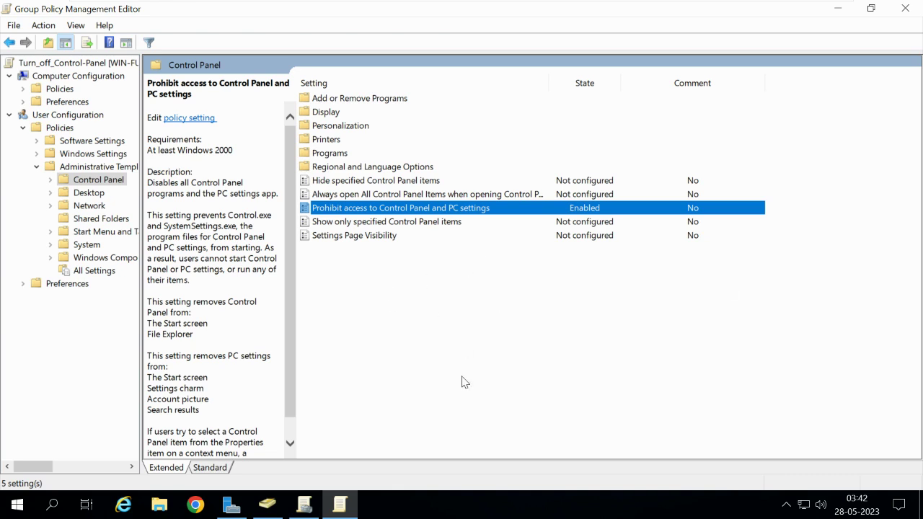
Step: Switch to Active Directory Users and Computers and expand the Americas organizational unit
click(263, 508)
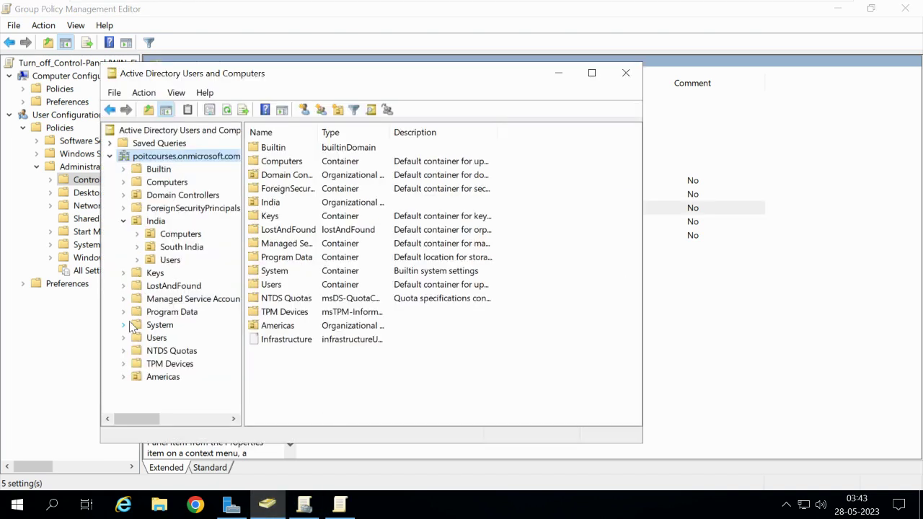
click(123, 377)
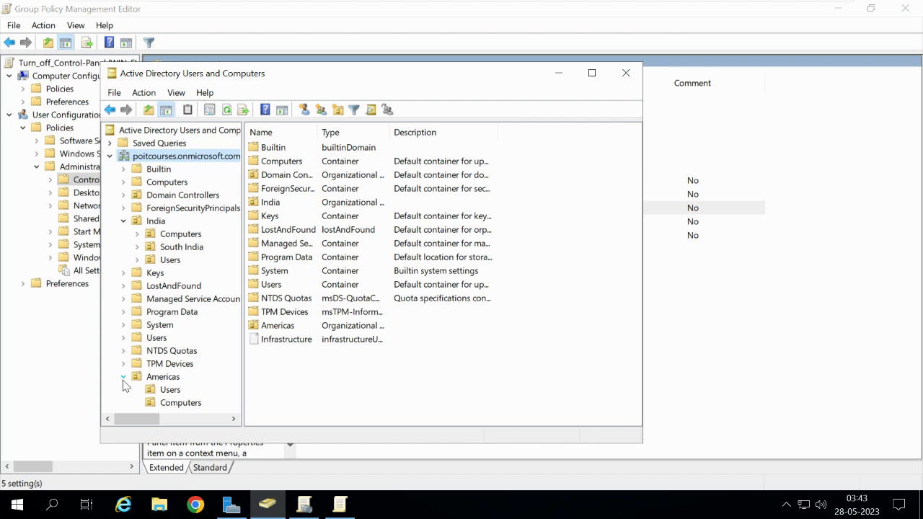